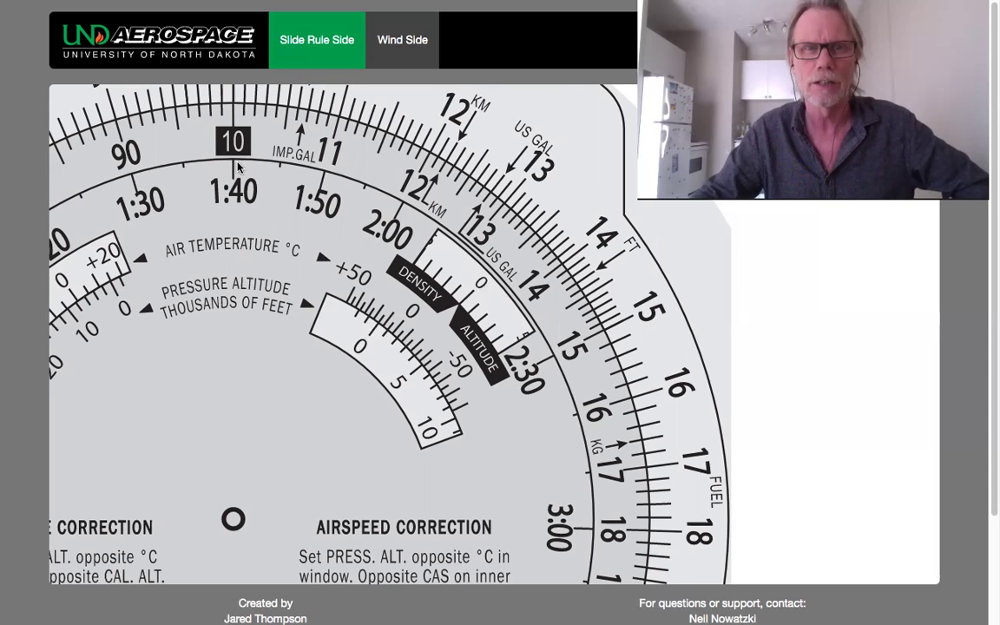
pyautogui.scroll(-3, 467, 158)
pyautogui.moveTo(467, 159); pyautogui.dragTo(521, 201)
pyautogui.scroll(2, 301, 250)
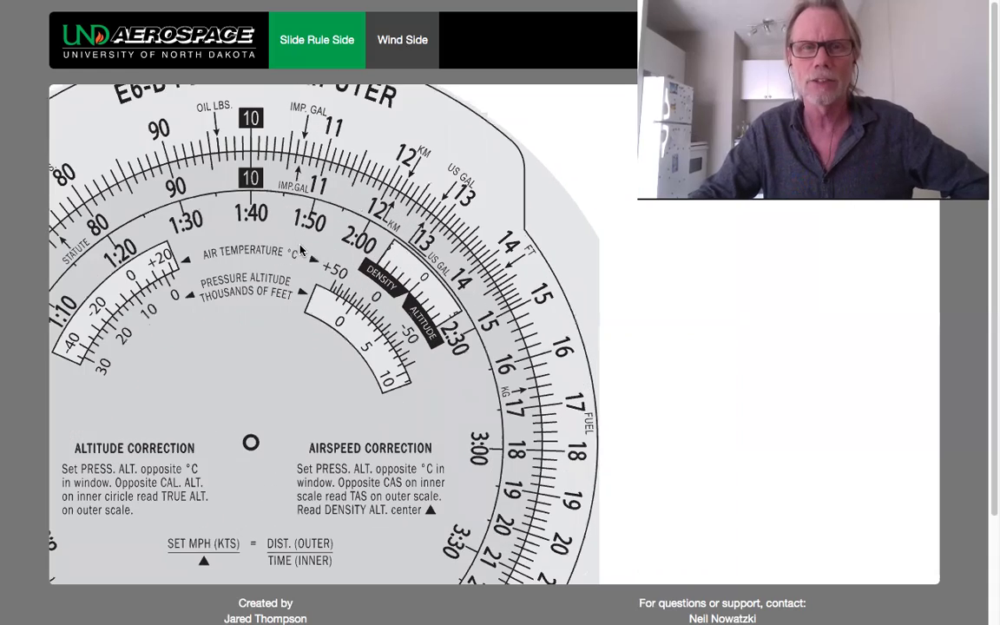
pyautogui.scroll(1, 319, 217)
pyautogui.moveTo(714, 375)
pyautogui.mouseDown()
pyautogui.moveTo(652, 356)
pyautogui.moveTo(701, 386)
pyautogui.moveTo(718, 382)
pyautogui.mouseUp()
pyautogui.scroll(1, 677, 384)
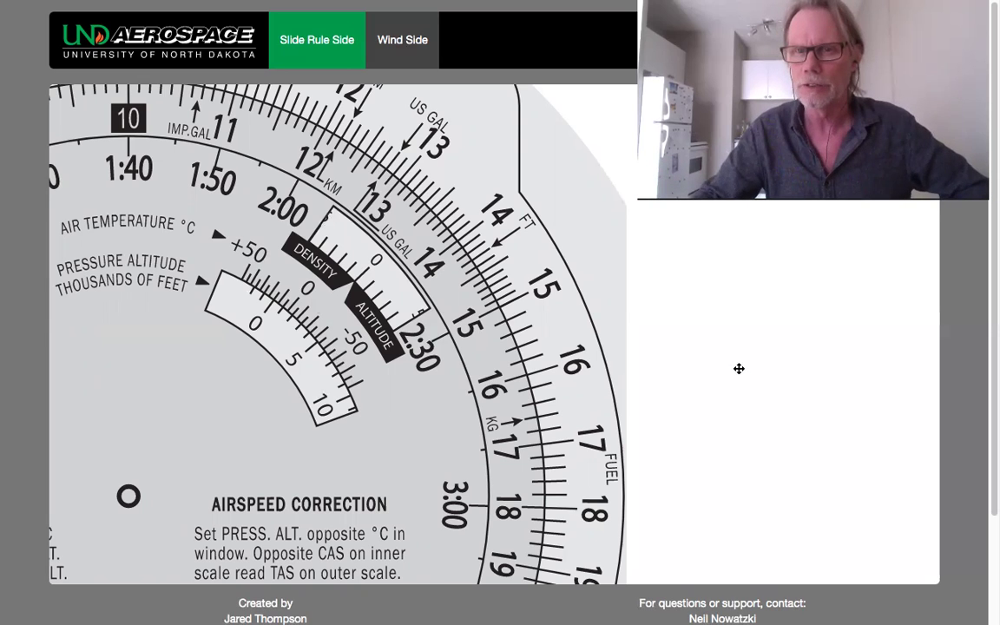
pyautogui.moveTo(720, 341); pyautogui.dragTo(721, 245)
pyautogui.scroll(-5, 721, 245)
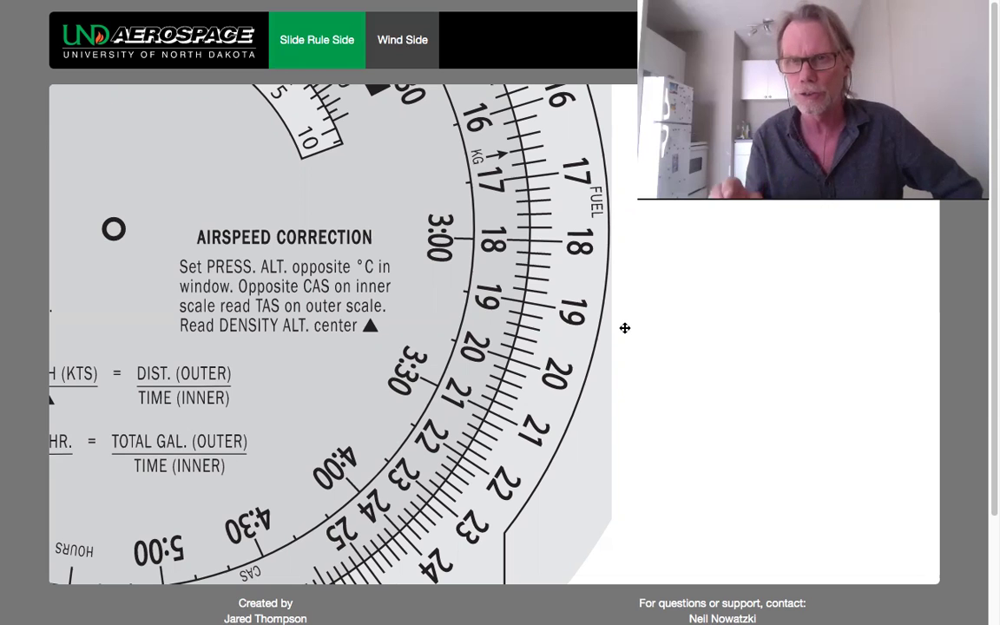
pyautogui.moveTo(611, 274); pyautogui.dragTo(607, 551)
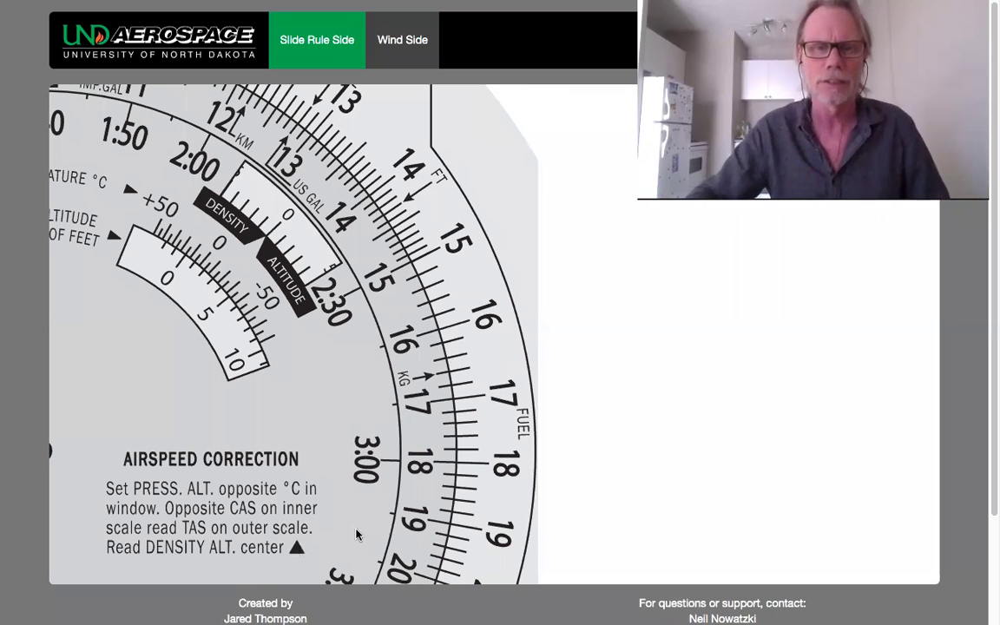
pyautogui.click(595, 274)
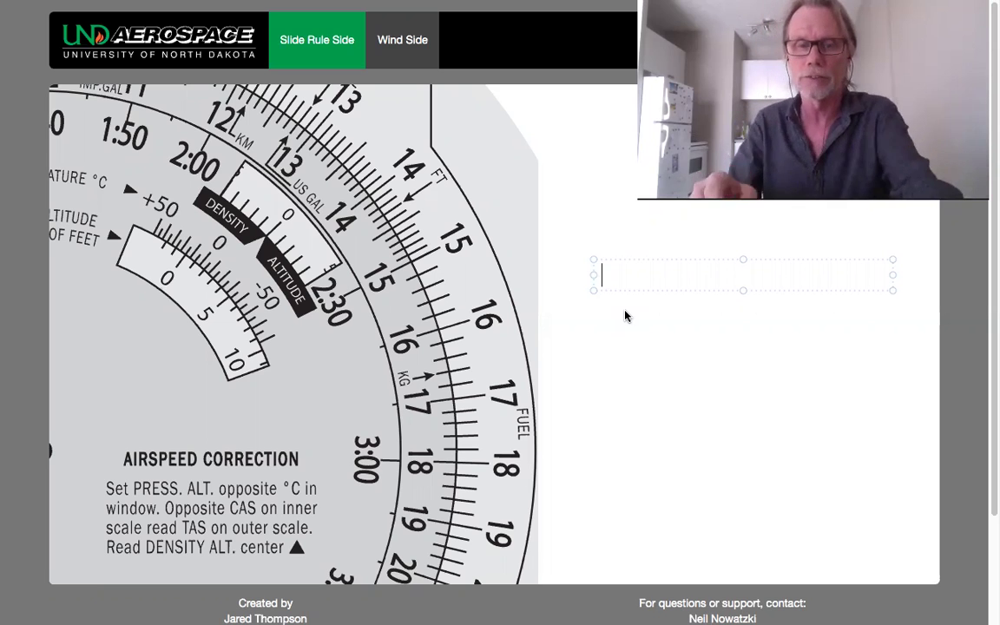
# Enter 10,000' Ind and +10C on separate lines in the note beside the slide rule.
pyautogui.write('1')
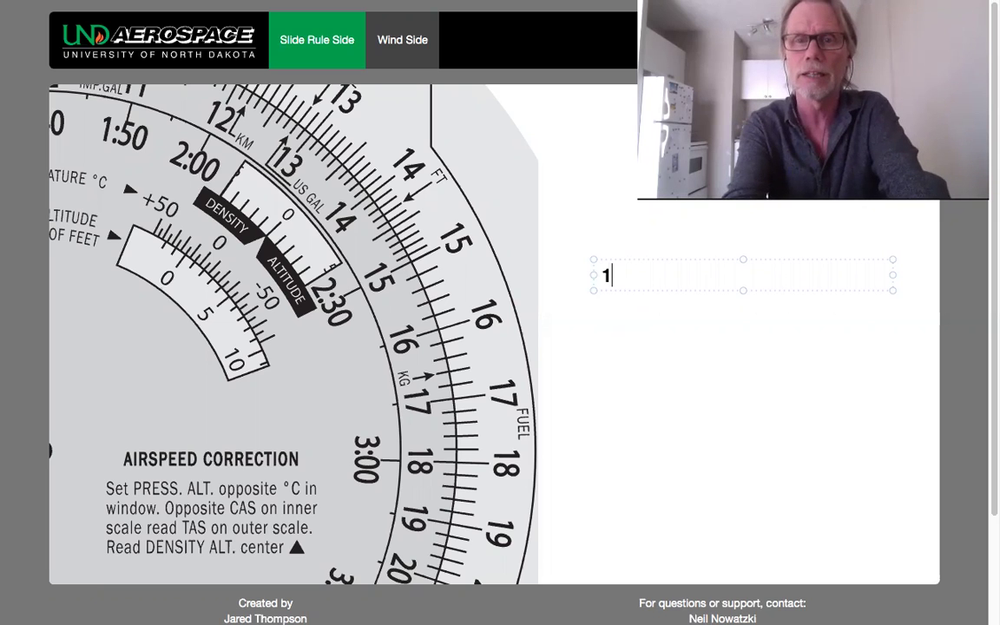
pyautogui.write('0,000')
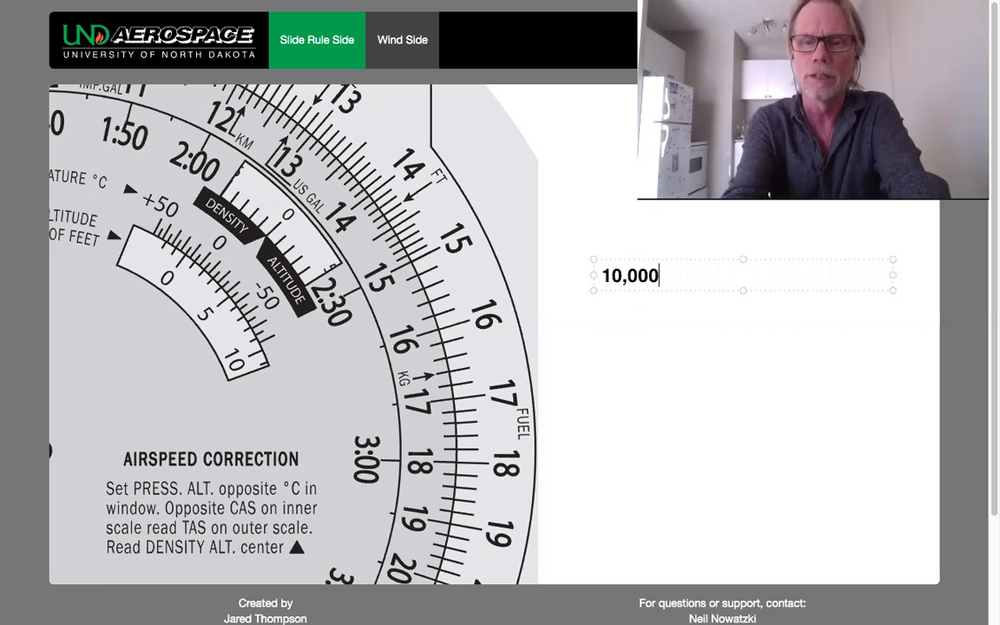
pyautogui.write("' Ind")
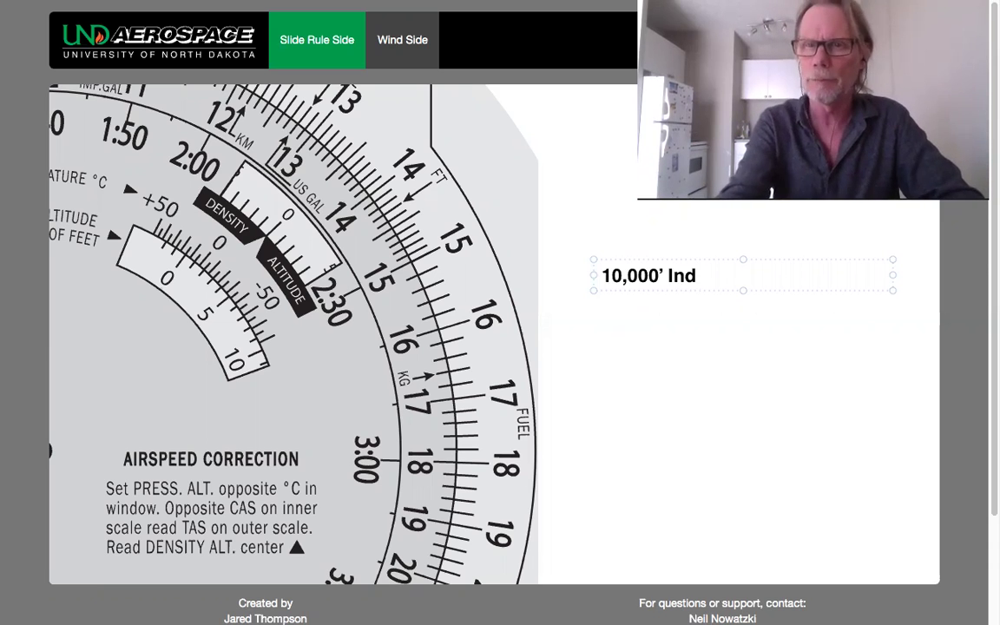
pyautogui.press('Return')
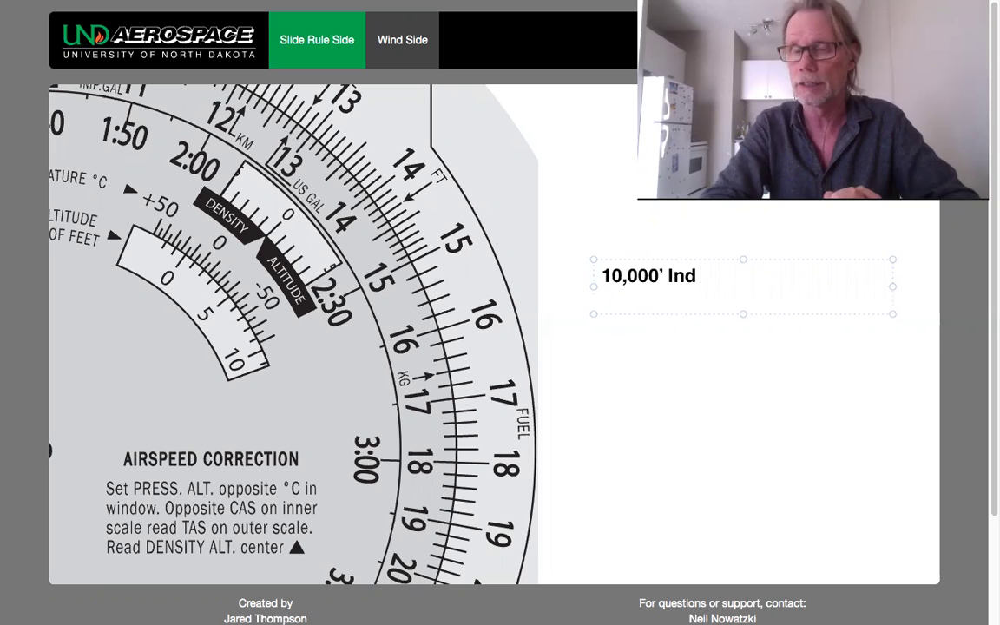
pyautogui.write('10')
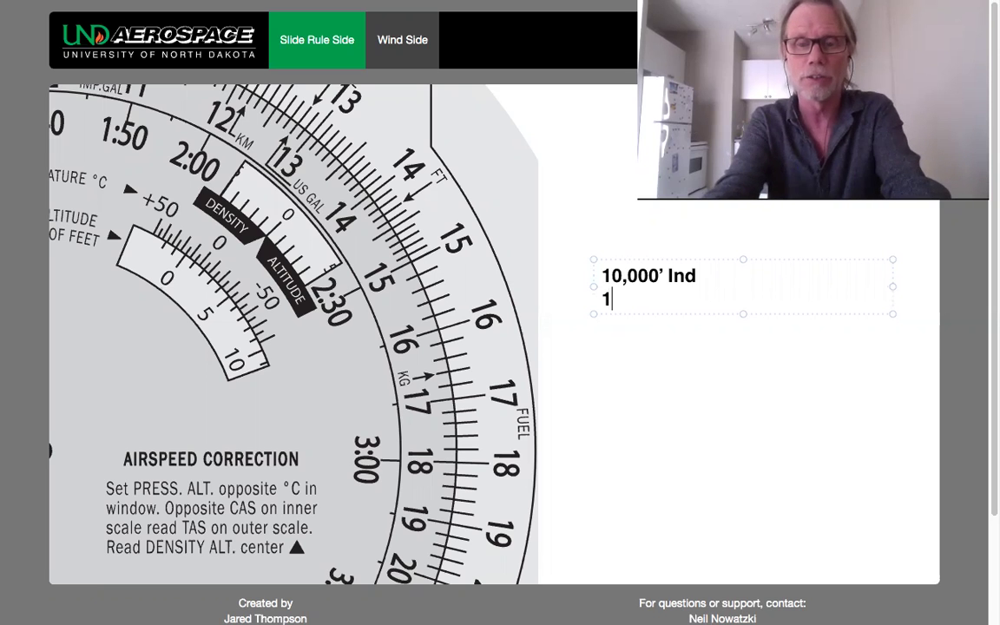
pyautogui.press('BackSpace')
pyautogui.press('BackSpace')
pyautogui.write('+10C')
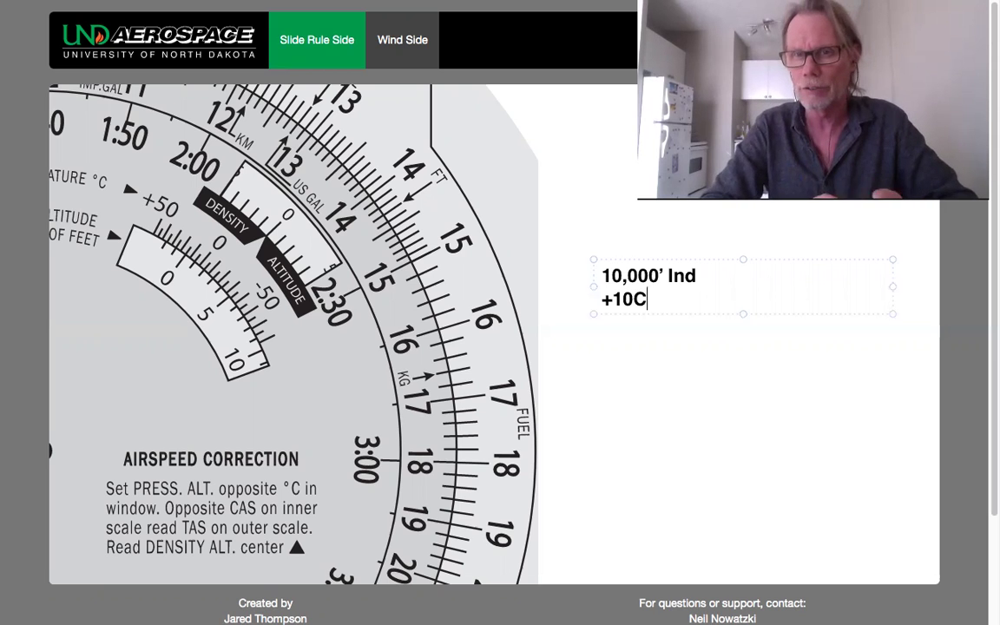
pyautogui.press('Return')
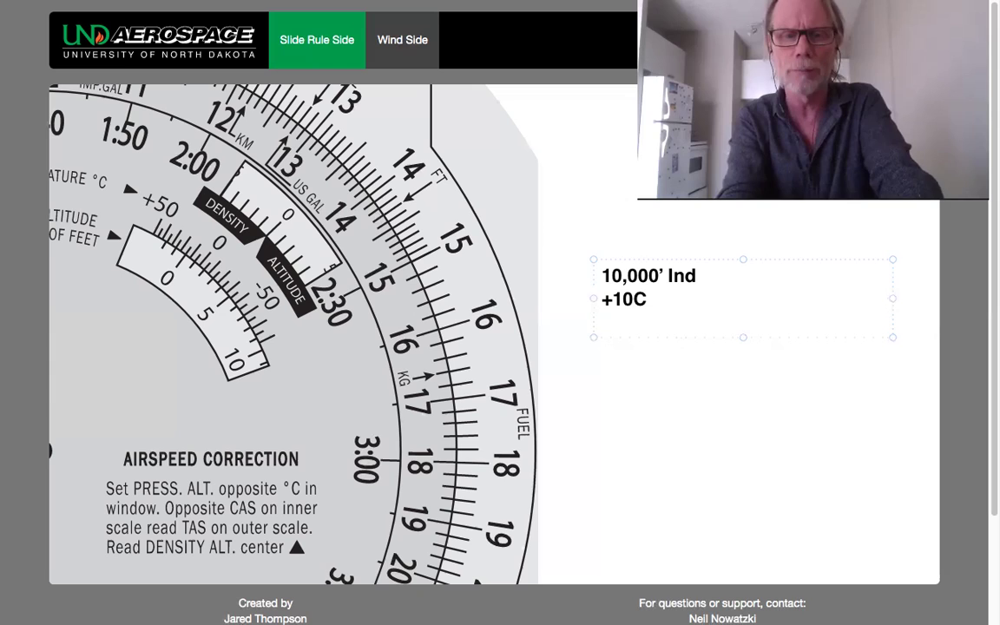
# Add the lines 29.22"Hg and 90Kt below the existing conditions in the note.
pyautogui.write('29')
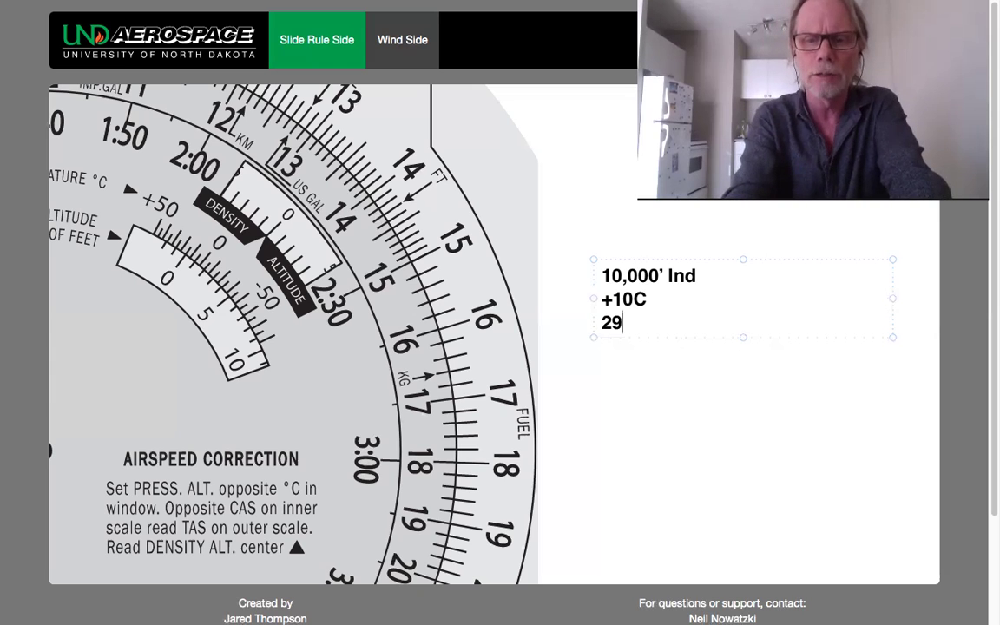
pyautogui.write('.2')
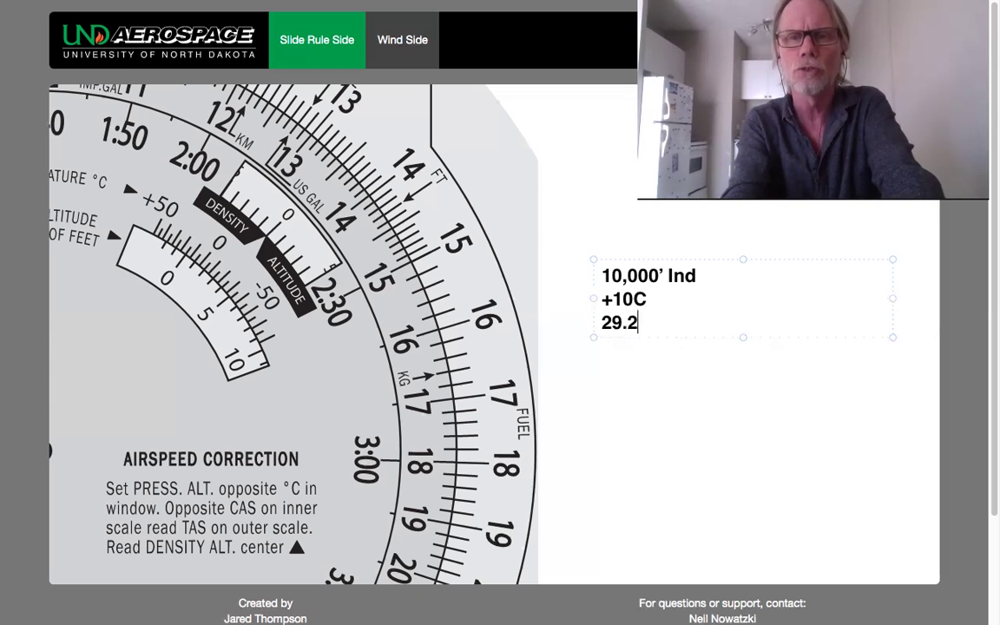
pyautogui.write('2"H')
pyautogui.write('g')
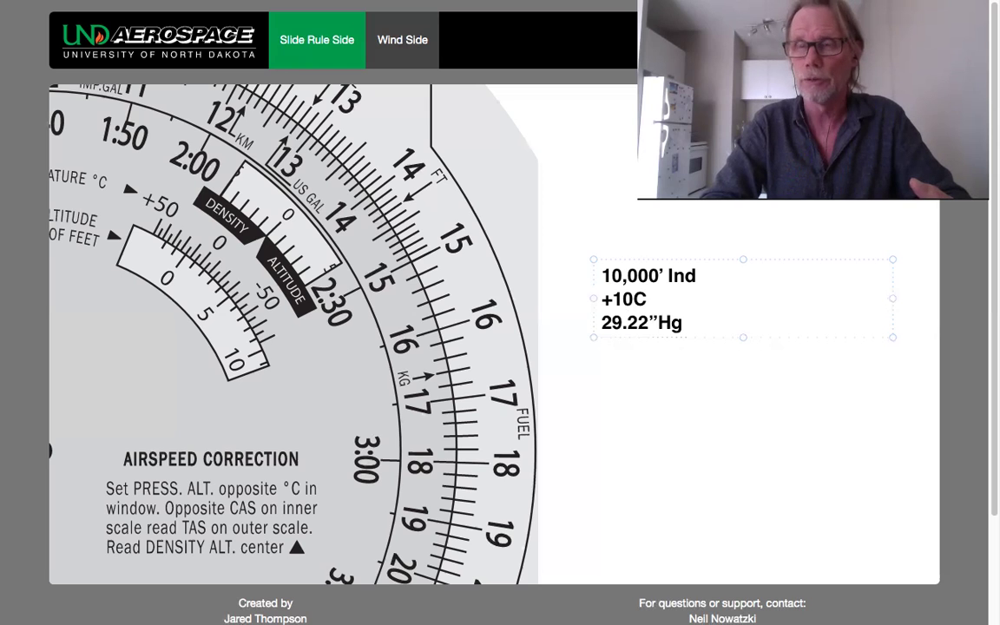
pyautogui.press('Return')
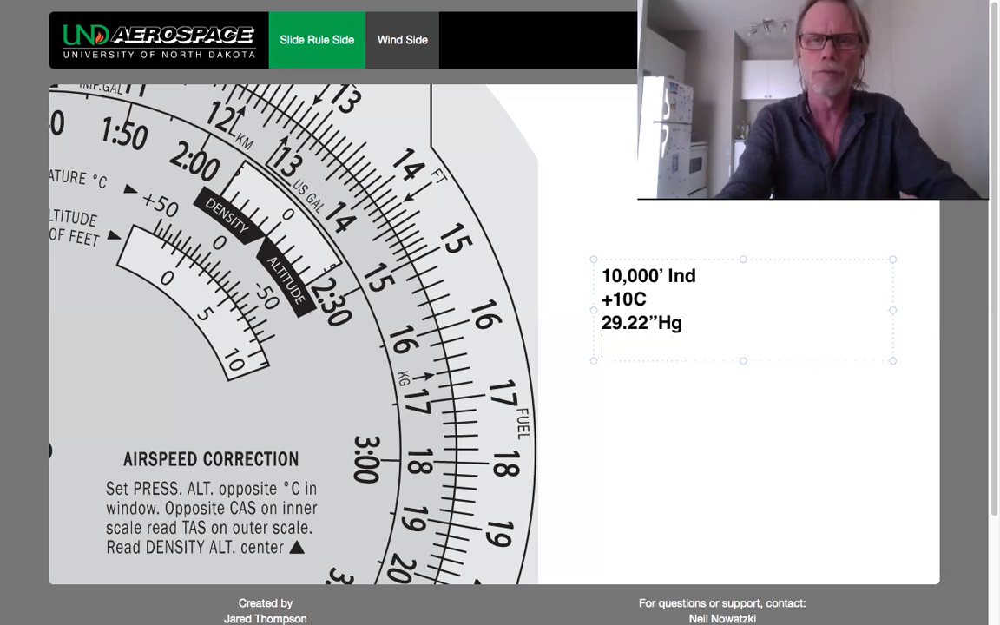
pyautogui.write('90Kt')
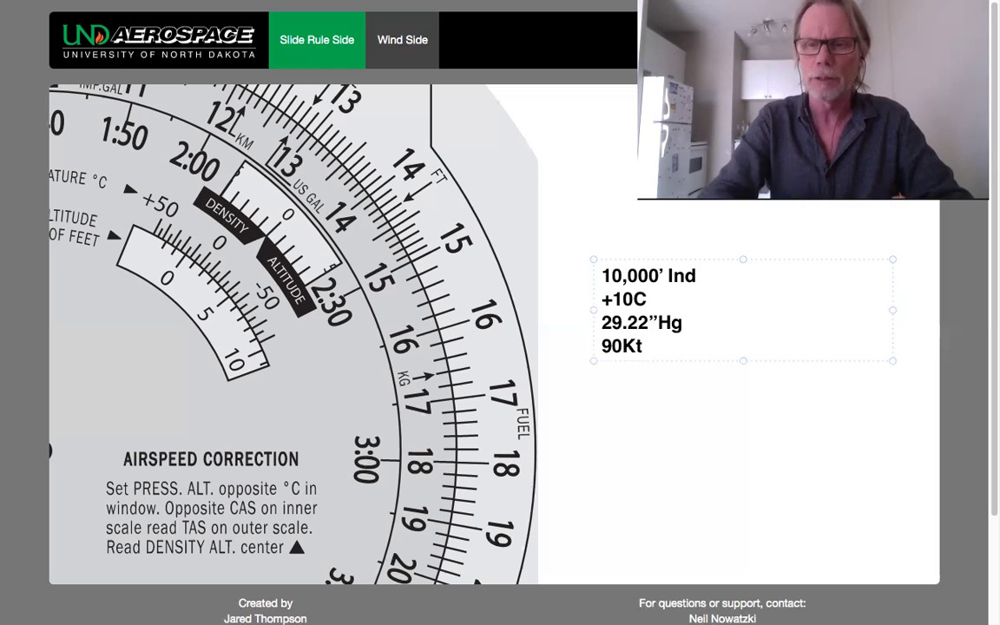
pyautogui.press('Return')
pyautogui.press('Return')
# Add a P-Alt? heading followed by 29.92 and -29.22 on separate lines.
pyautogui.write('P-')
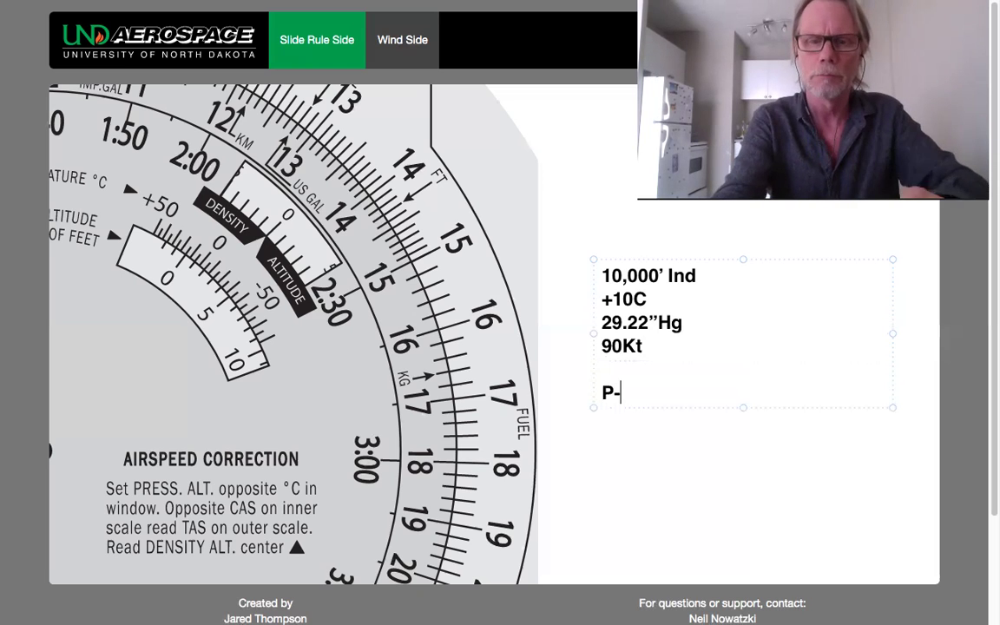
pyautogui.write('Alt?')
pyautogui.press('Return')
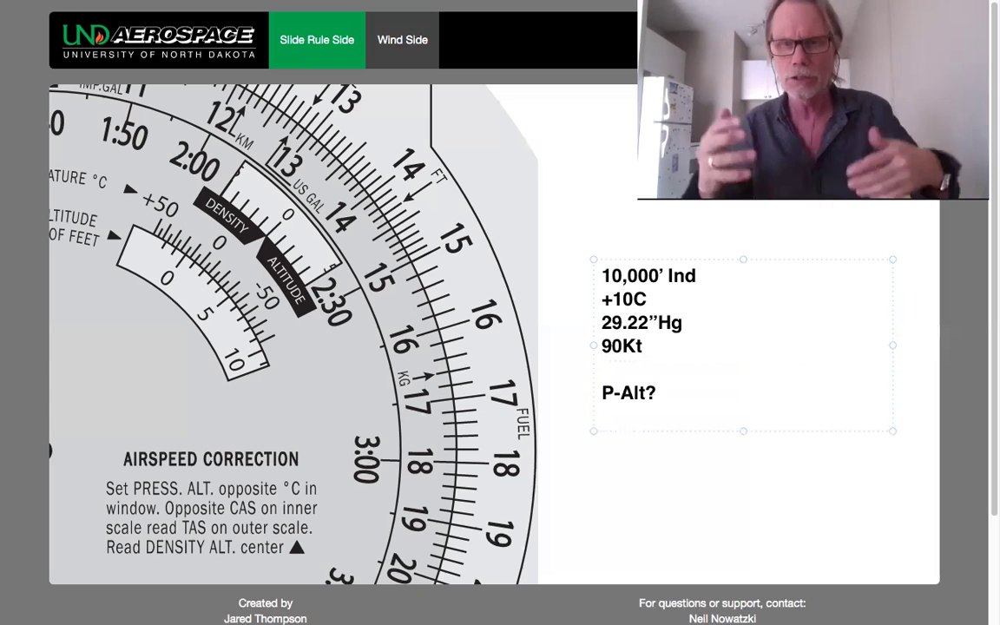
pyautogui.write('29.92')
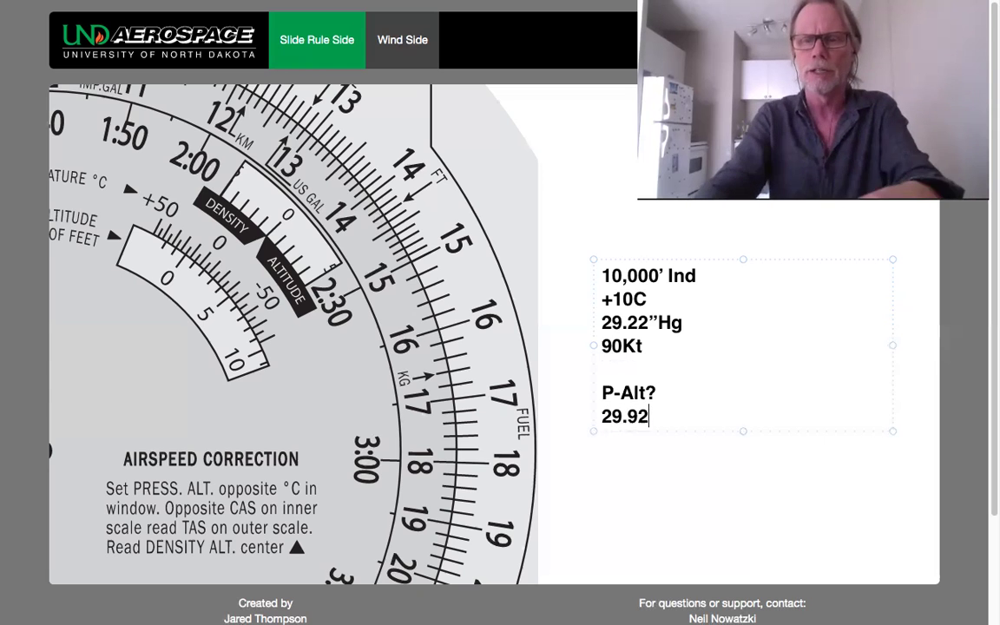
pyautogui.press('Return')
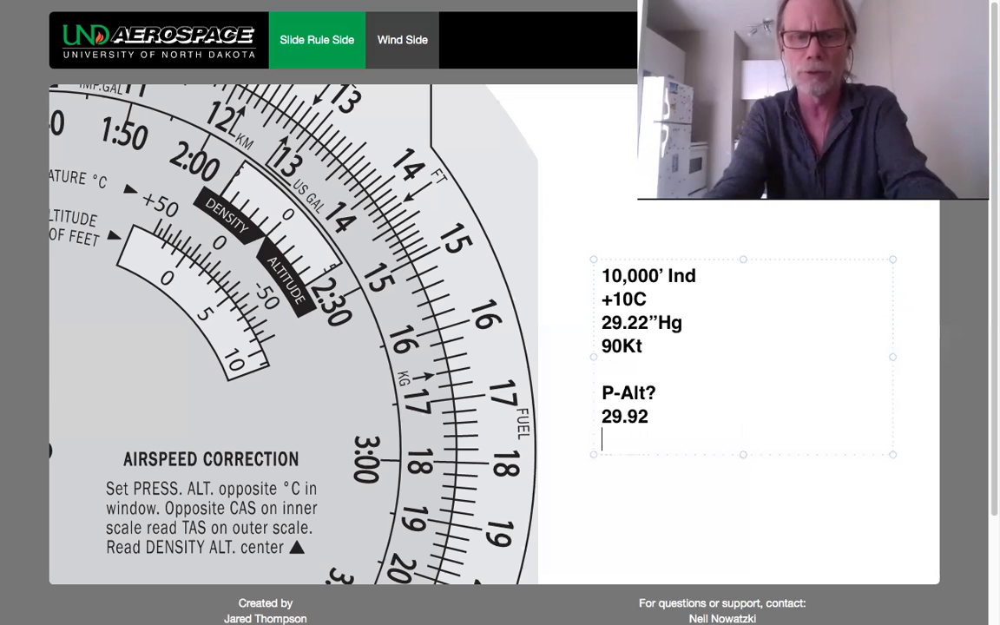
pyautogui.write('-29.22')
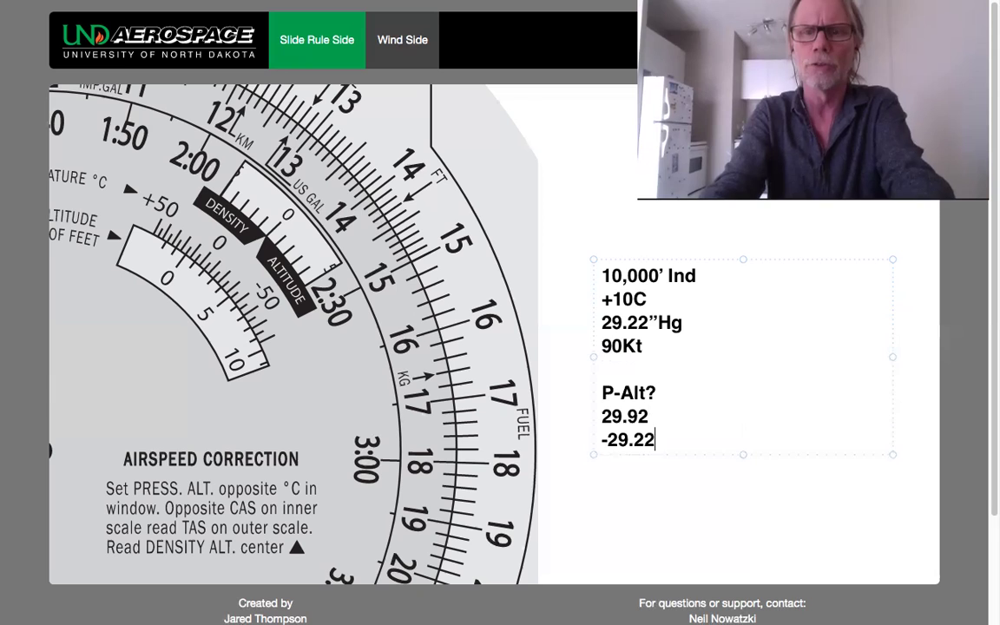
pyautogui.press('Return')
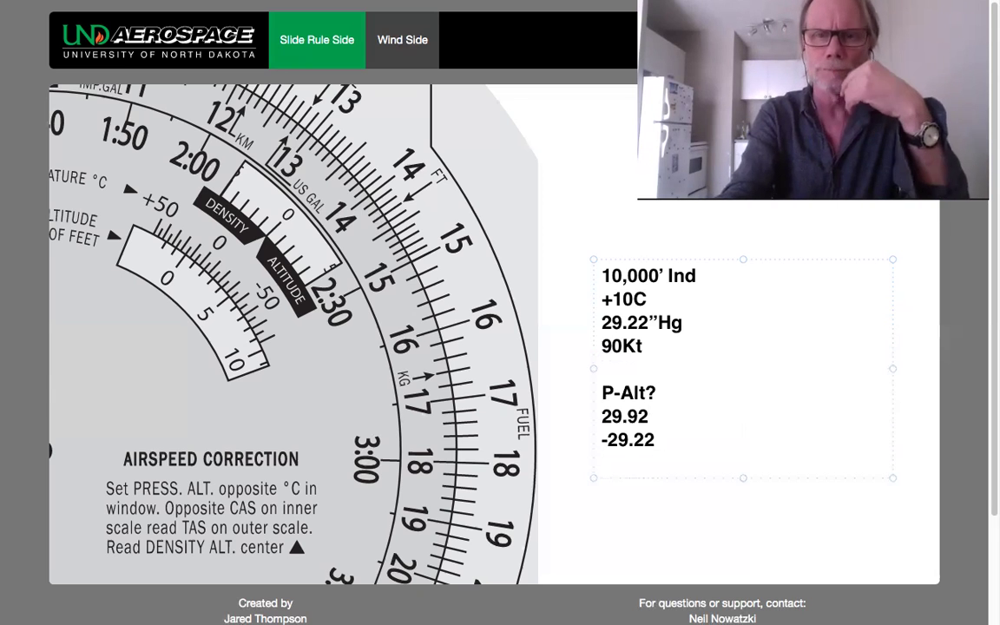
# Write the result line +.7 X 1000 = 700 under the subtraction.
pyautogui.write('+')
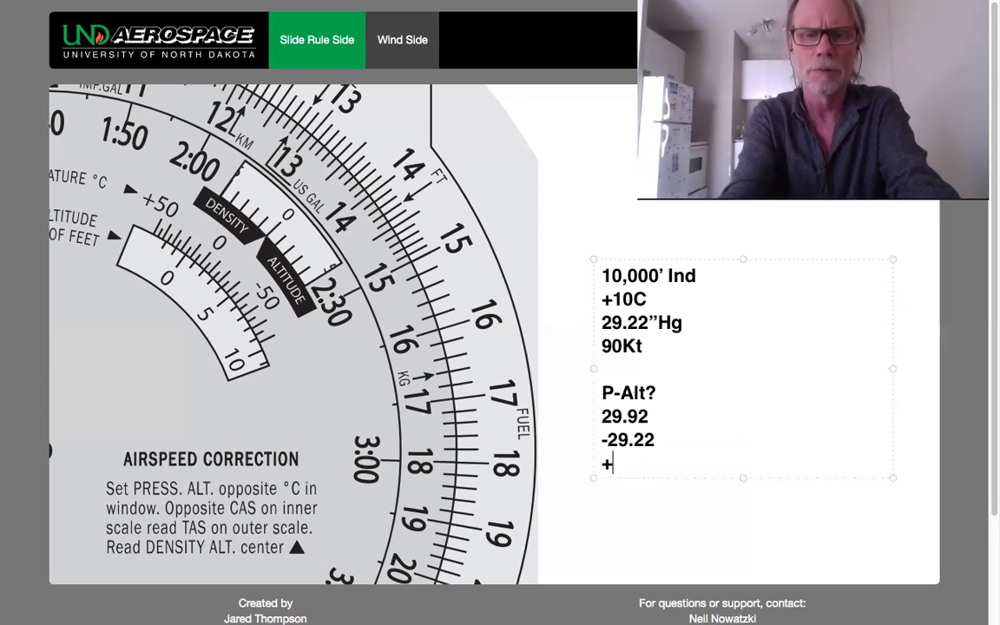
pyautogui.write('>7')
pyautogui.press('BackSpace')
pyautogui.press('BackSpace')
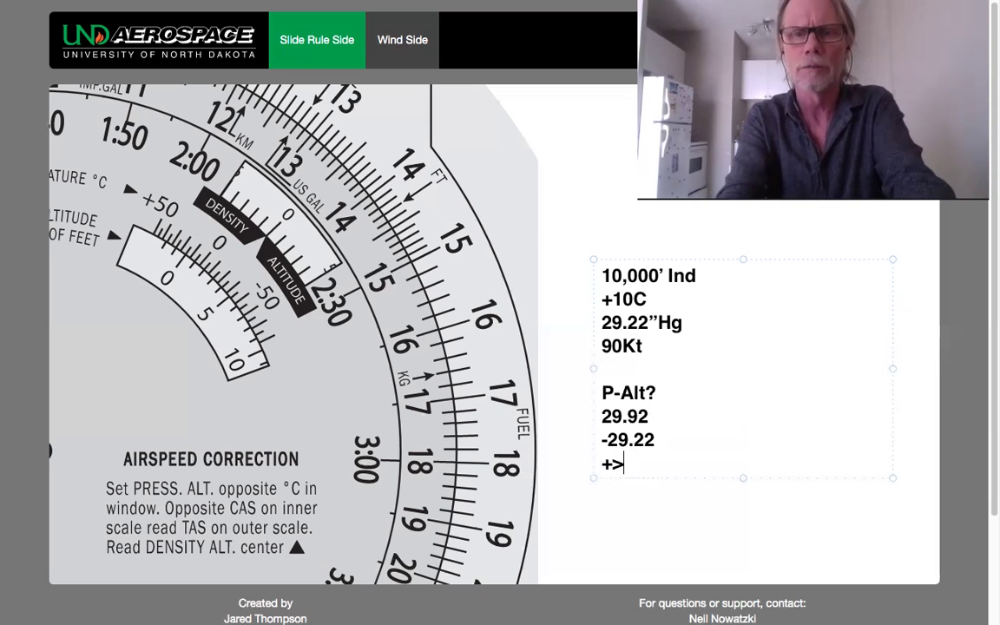
pyautogui.write('.7 ')
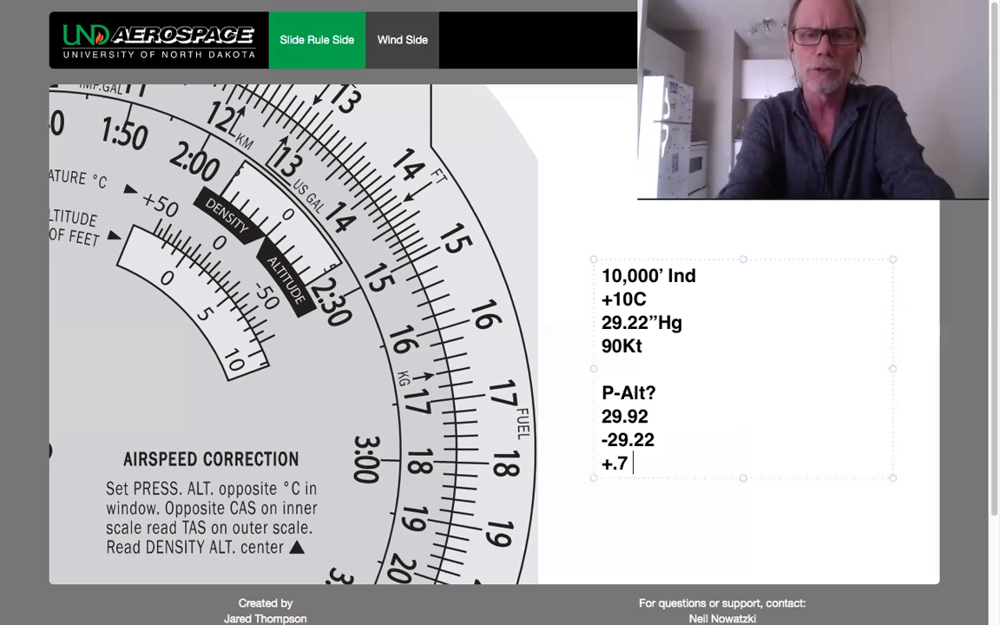
pyautogui.write('X 1000 ')
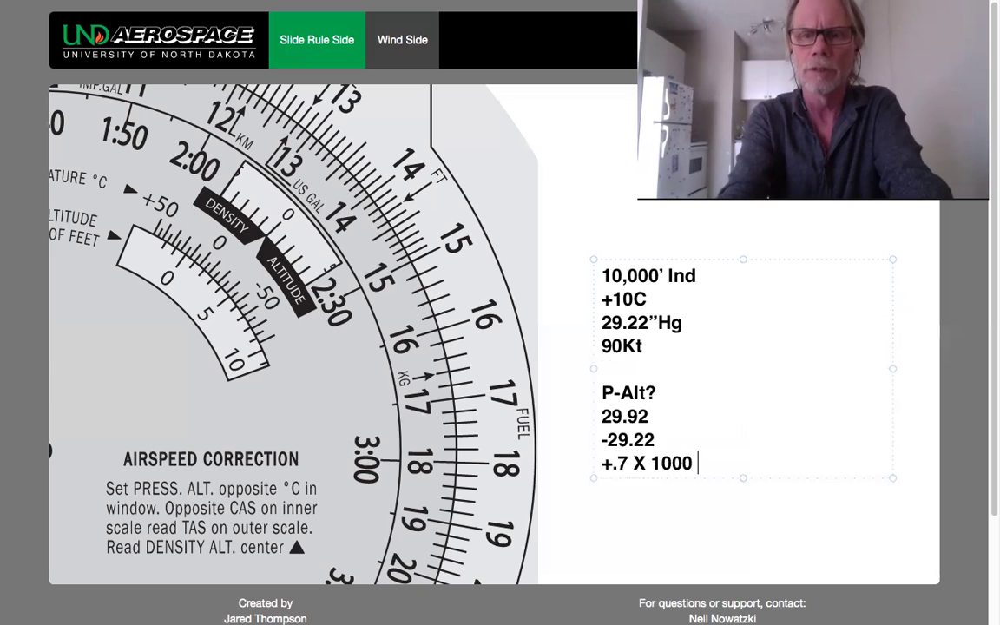
pyautogui.write('= 700')
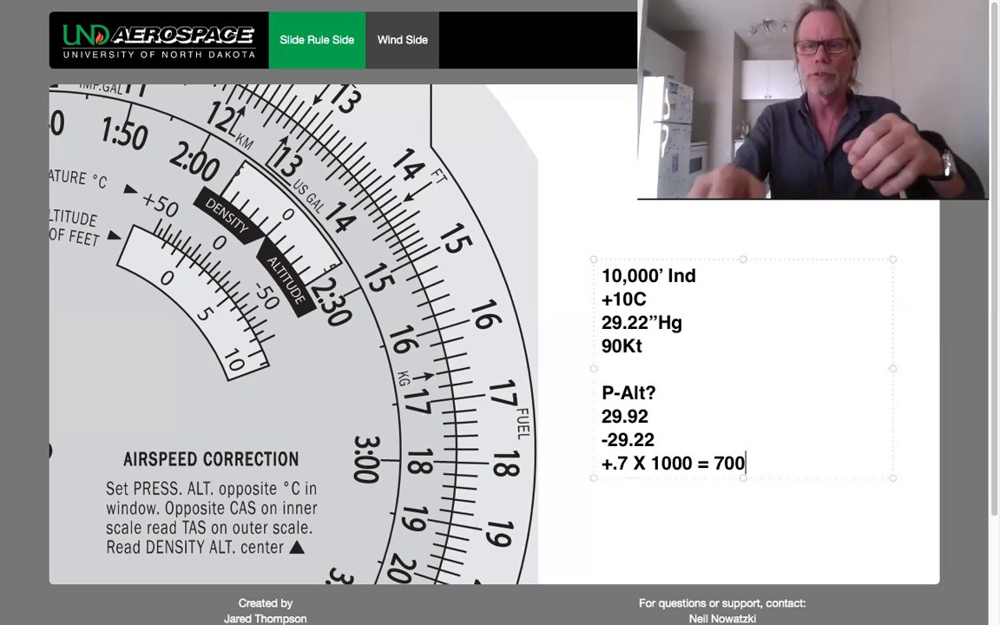
pyautogui.press('Return')
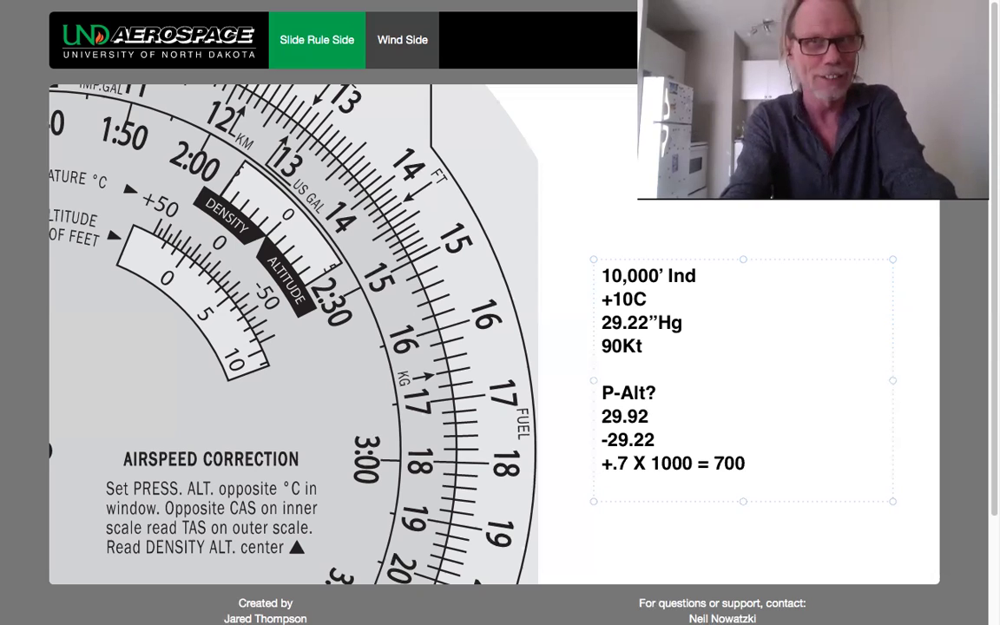
# Finish the note with 10,700' P-Alt, then rotate the slide rule's inner disc clockwise.
pyautogui.write('10')
pyautogui.write(',700')
pyautogui.write("'")
pyautogui.write(' P-Alt')
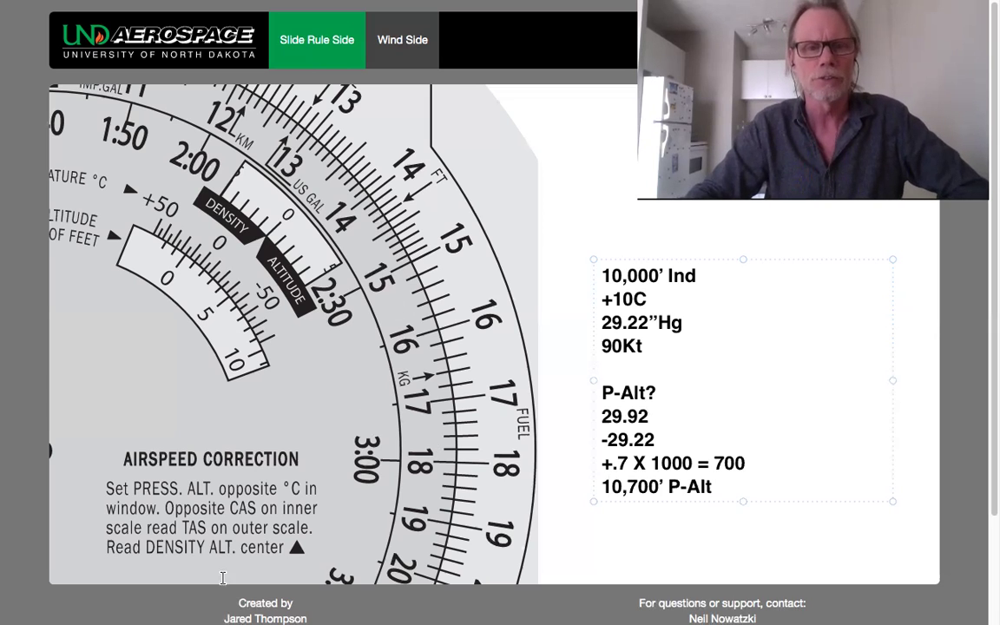
pyautogui.click(295, 531)
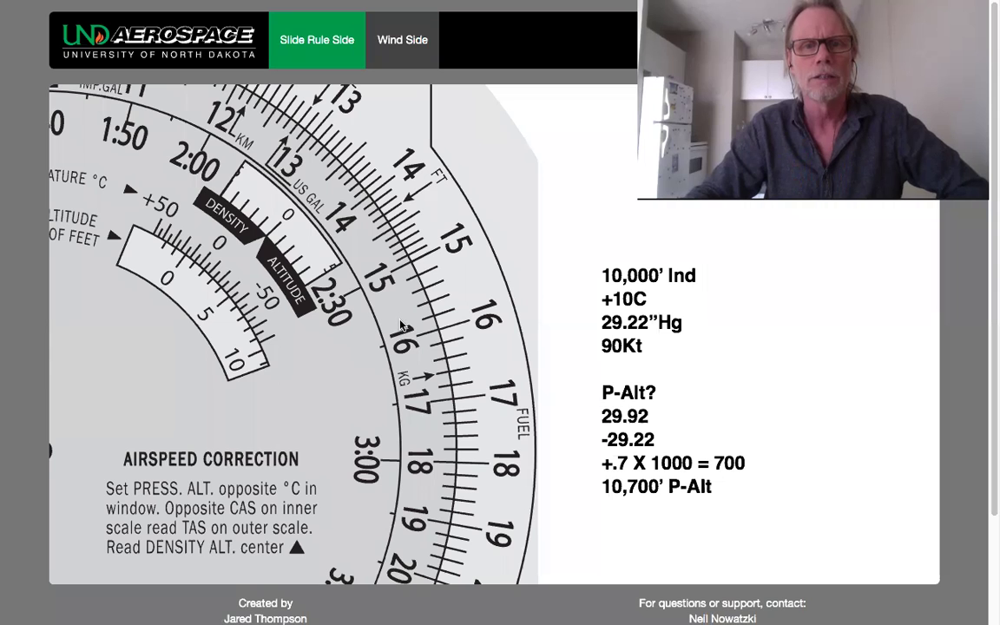
pyautogui.moveTo(405, 312); pyautogui.dragTo(413, 388)
pyautogui.moveTo(349, 280); pyautogui.dragTo(386, 343)
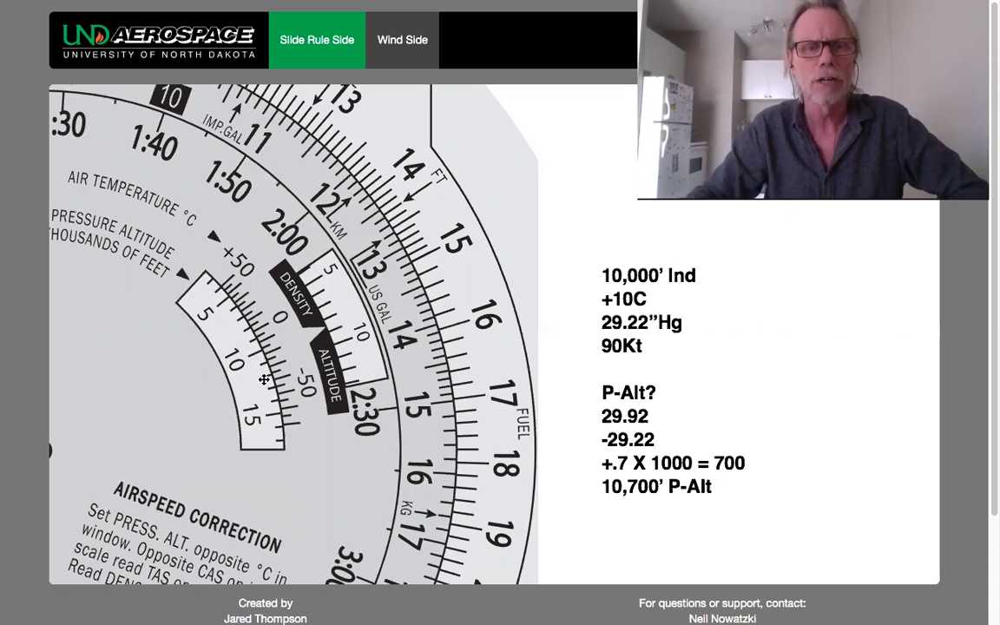